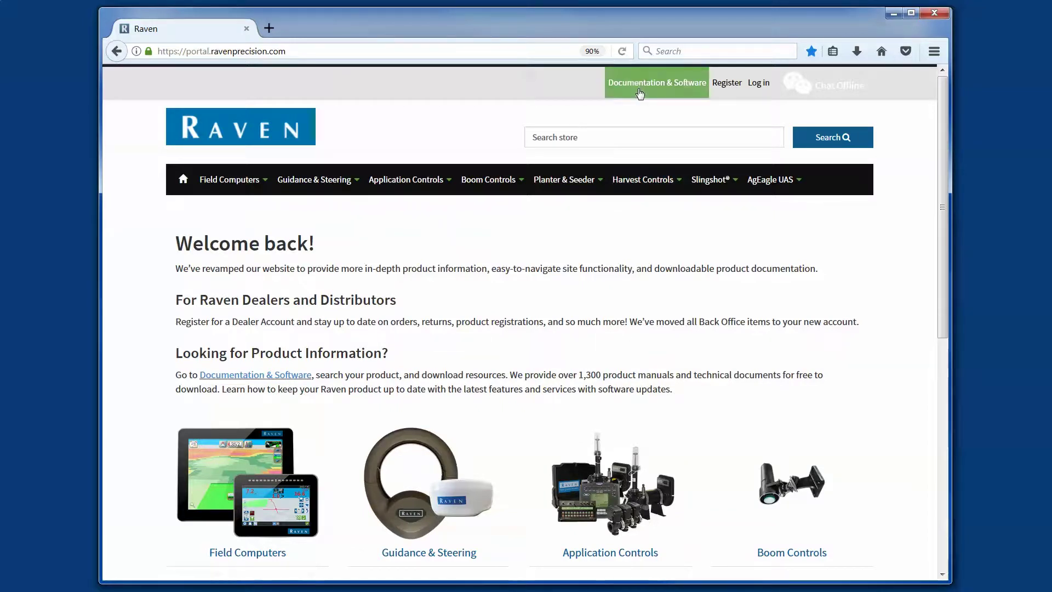
# - Go to the Documentation & Software section from the portal home page
pyautogui.click(639, 93)
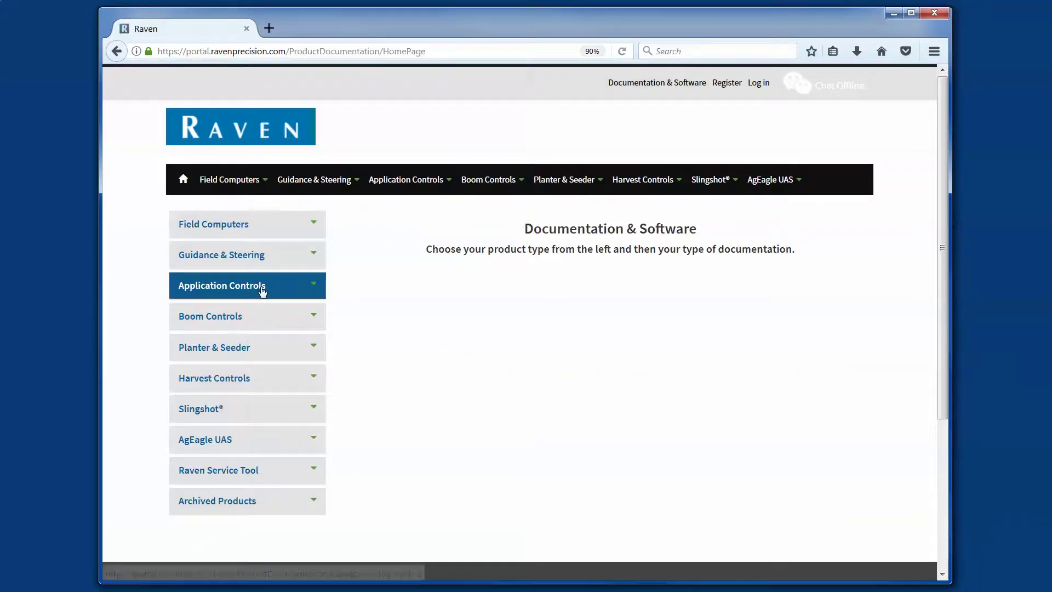
# - Navigate Application Controls > CAN System > Software and start downloading CAN System Software 18.0
pyautogui.click(262, 292)
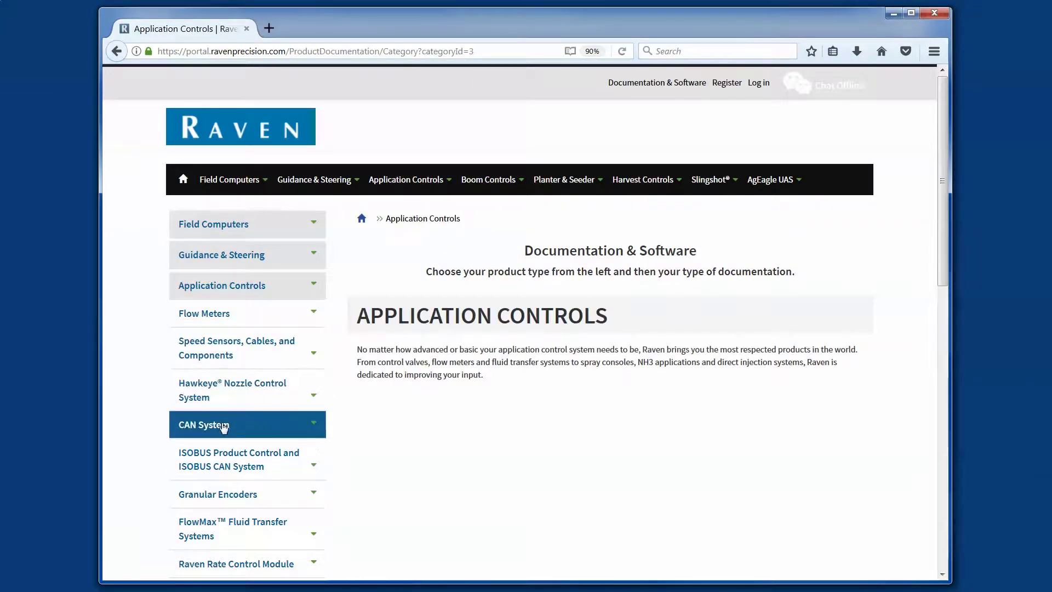
pyautogui.click(222, 430)
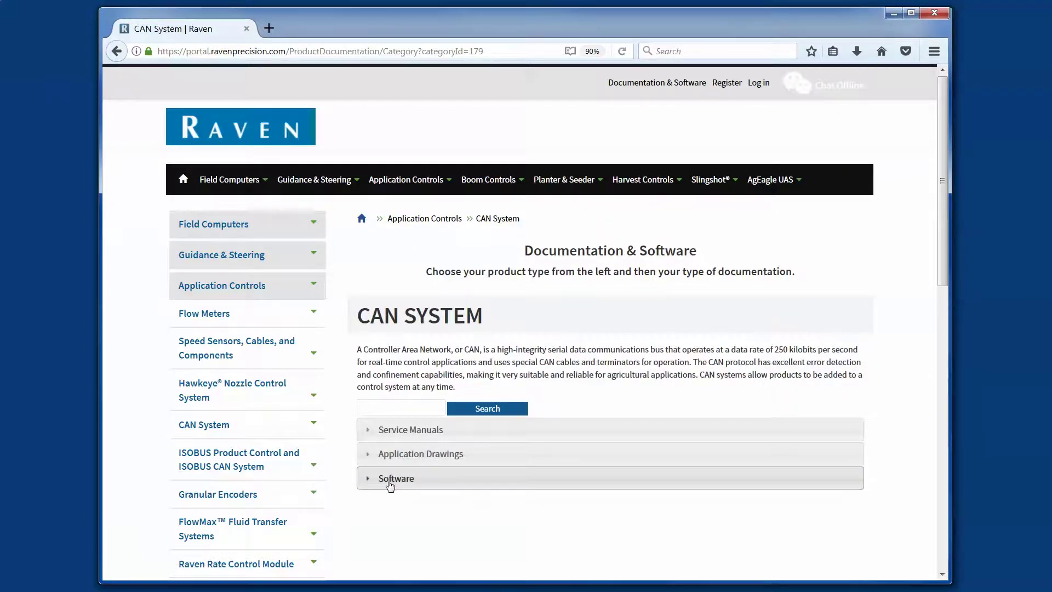
pyautogui.click(388, 482)
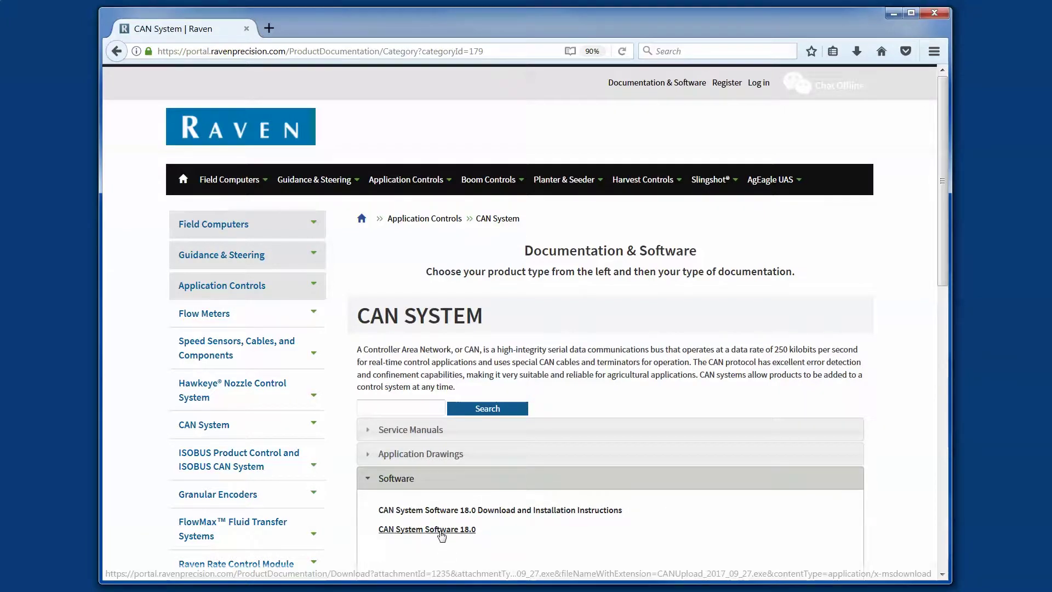
pyautogui.click(442, 536)
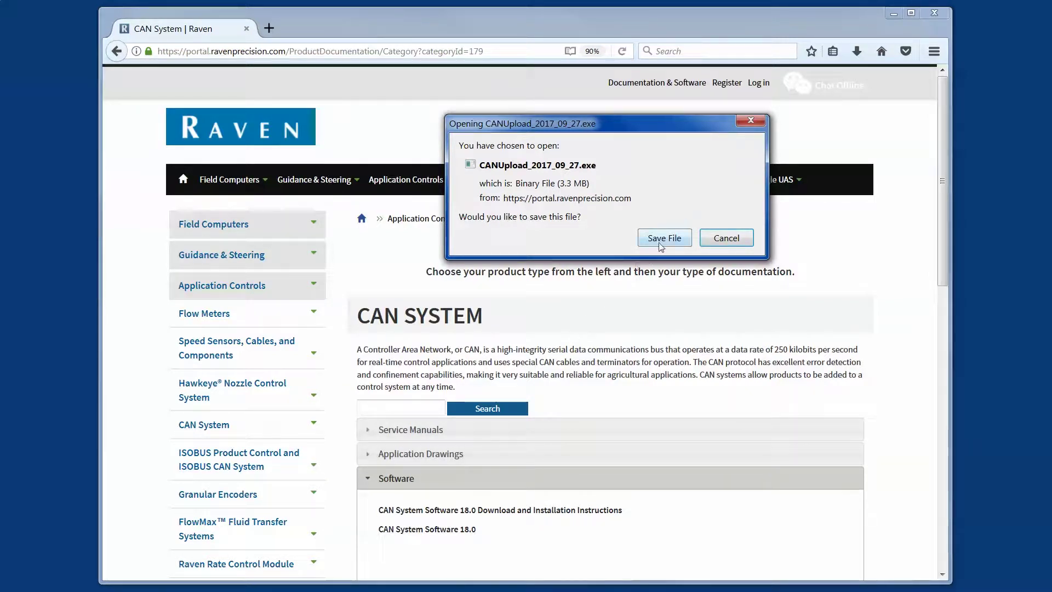
# - Save CANUpload_2017_09_27.exe, then run it from Downloads past the security warning
pyautogui.click(663, 238)
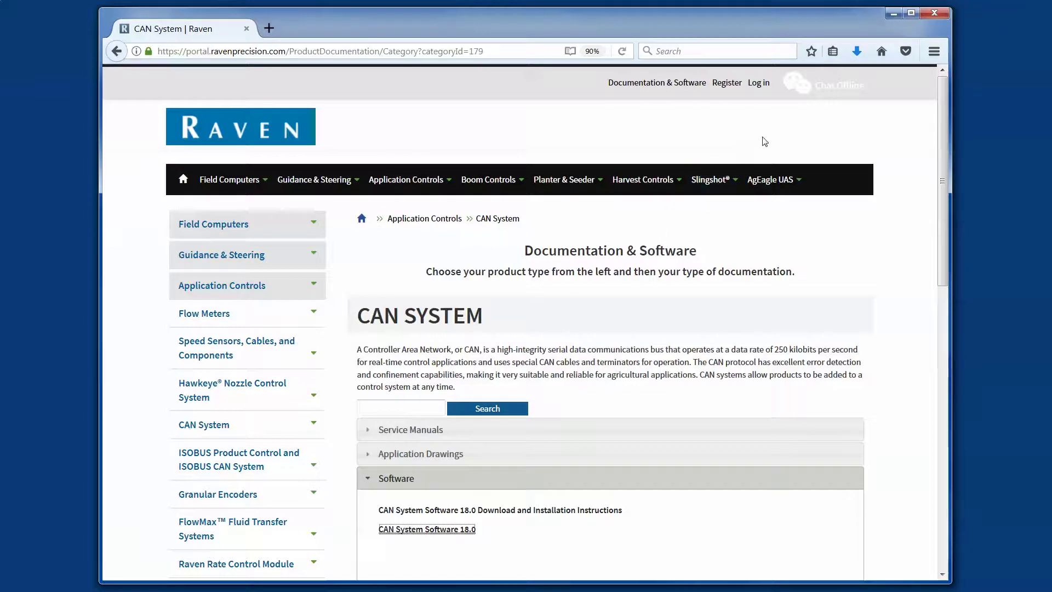
pyautogui.click(857, 55)
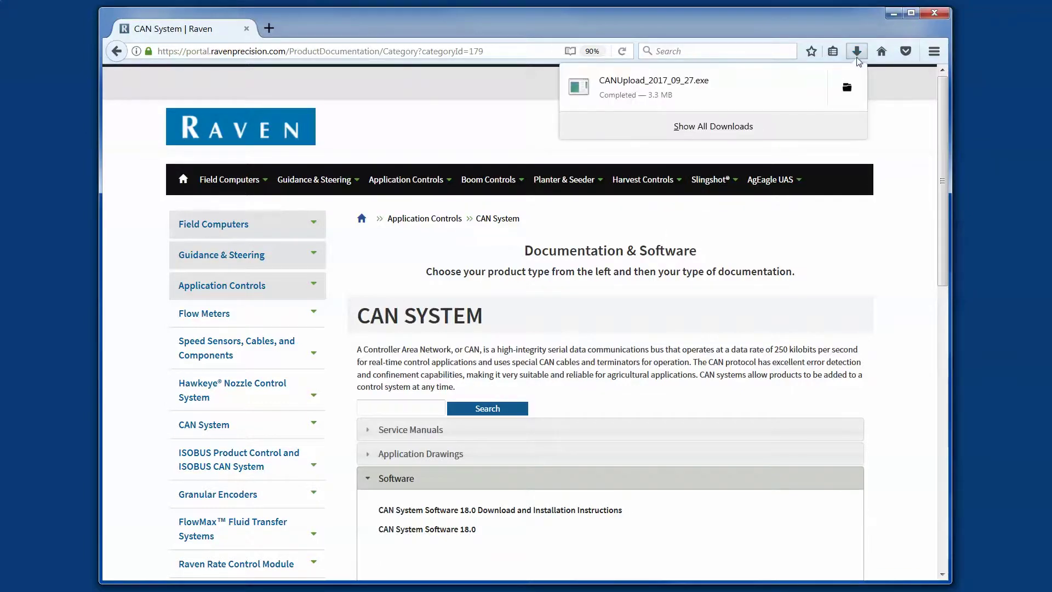
pyautogui.click(680, 89)
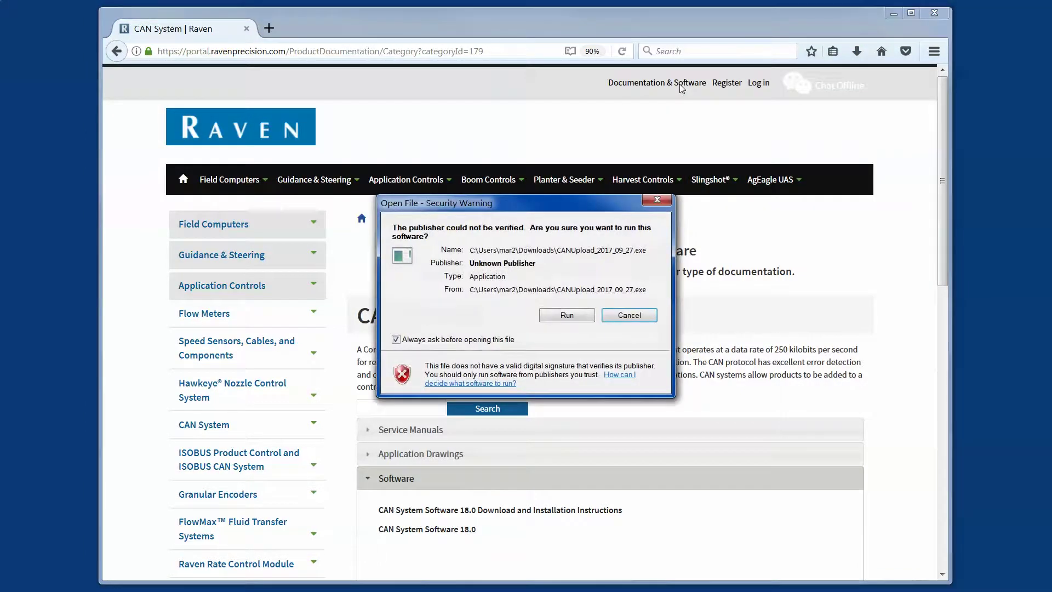
pyautogui.click(566, 318)
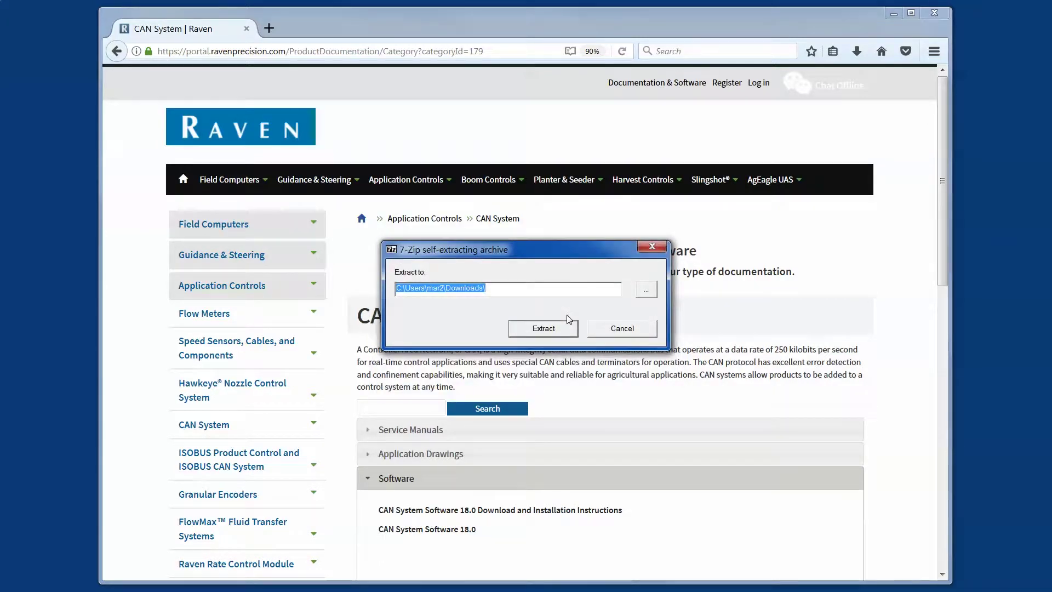
# - Extract the CAN software files to Removable Disk (E:) instead of the Downloads folder
pyautogui.click(646, 292)
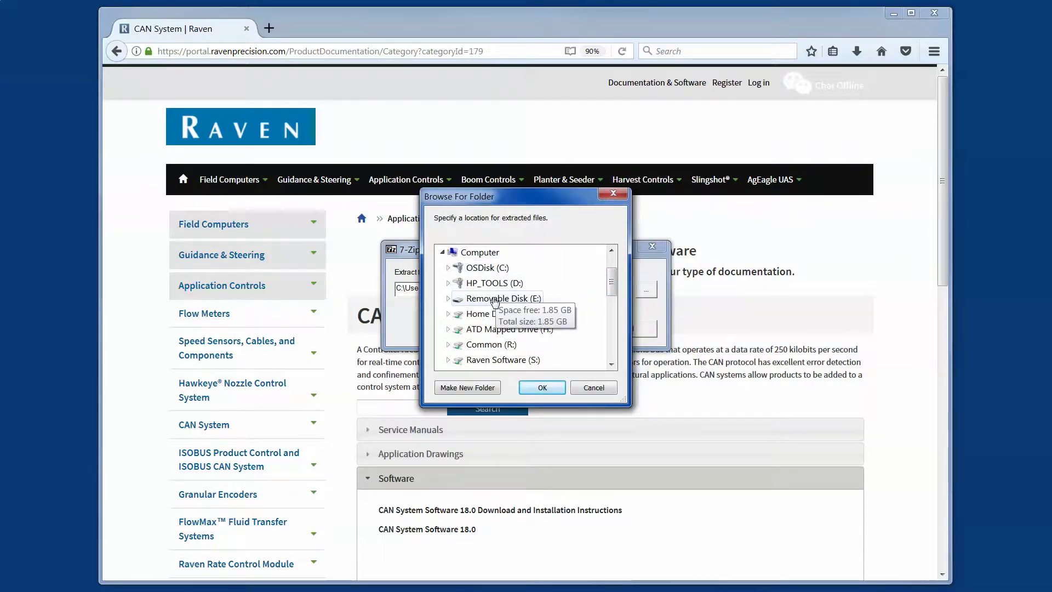
pyautogui.click(495, 303)
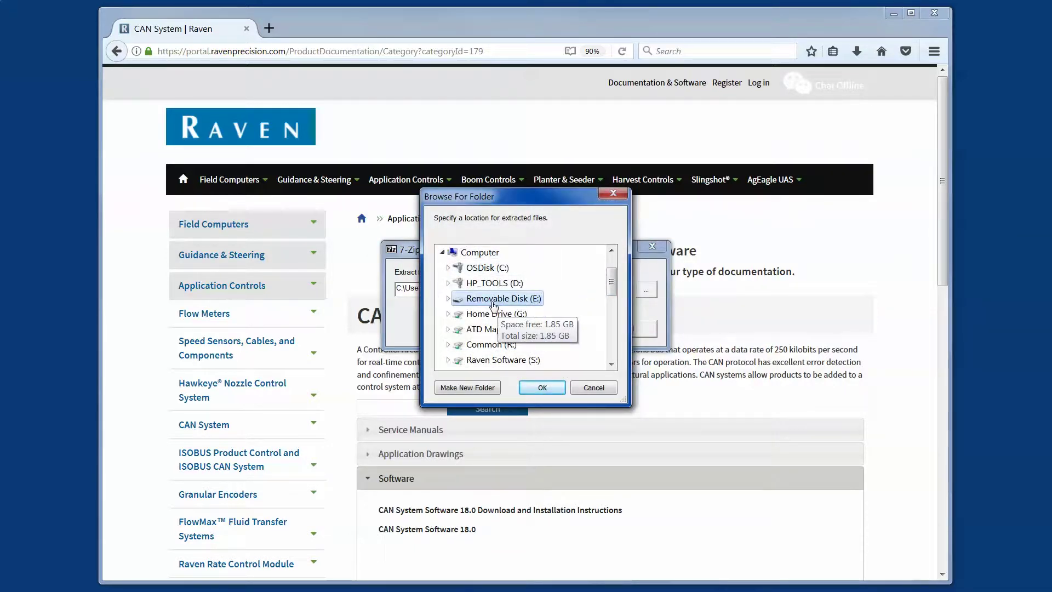
pyautogui.click(540, 389)
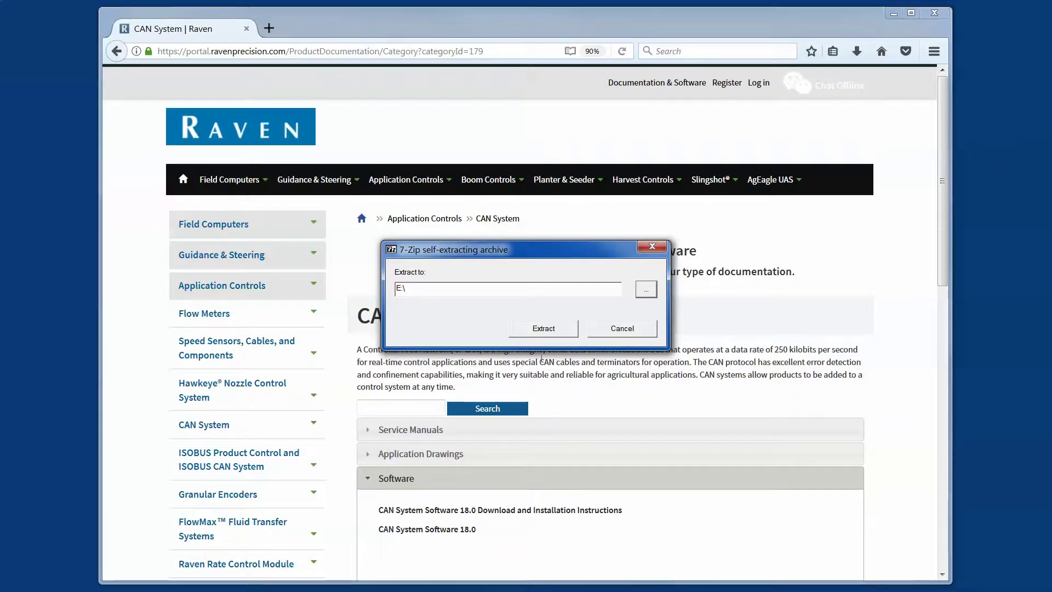
pyautogui.click(542, 330)
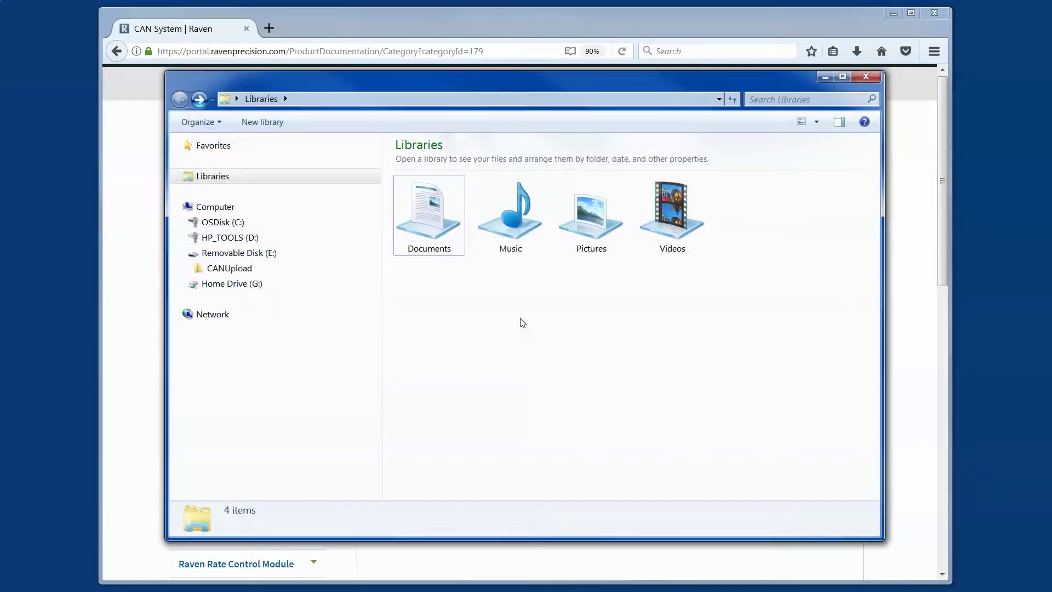
# - Browse Removable Disk (E:) and view the extracted CANUpload folder's PDFs and hex files
pyautogui.click(244, 256)
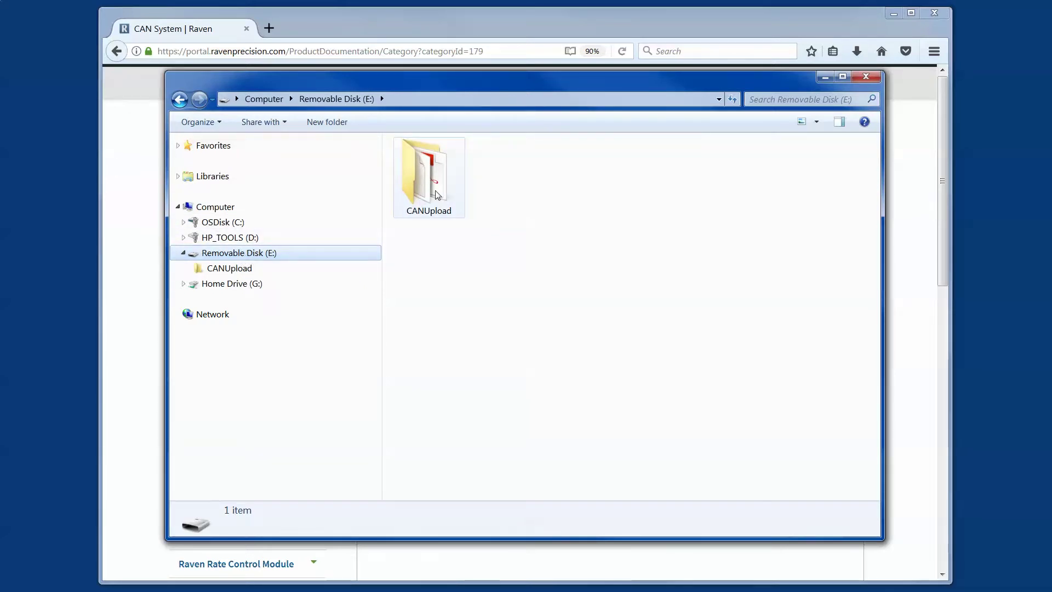
pyautogui.doubleClick(436, 194)
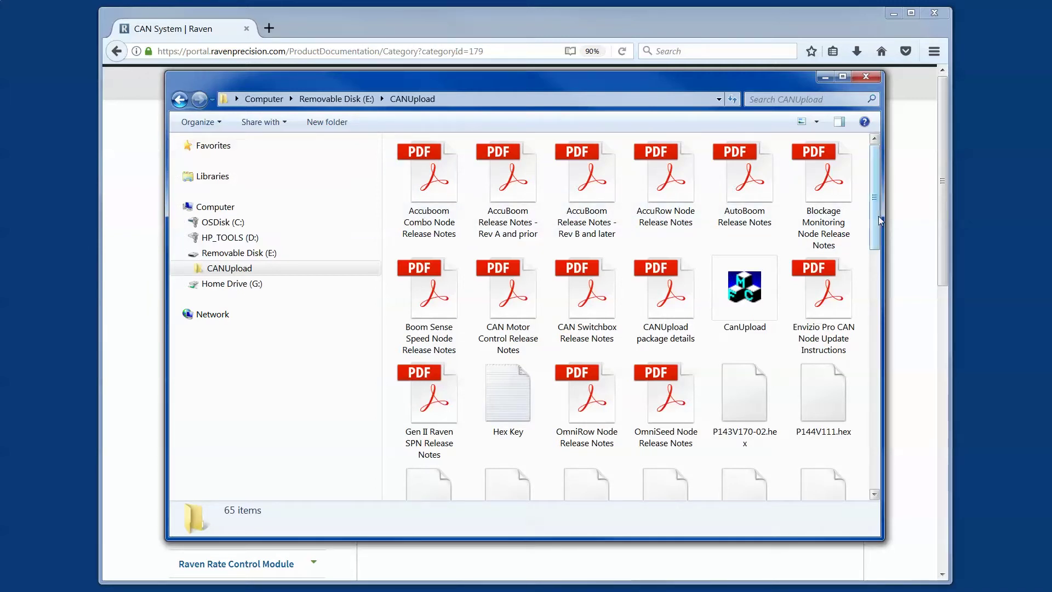
pyautogui.moveTo(879, 216); pyautogui.dragTo(882, 307)
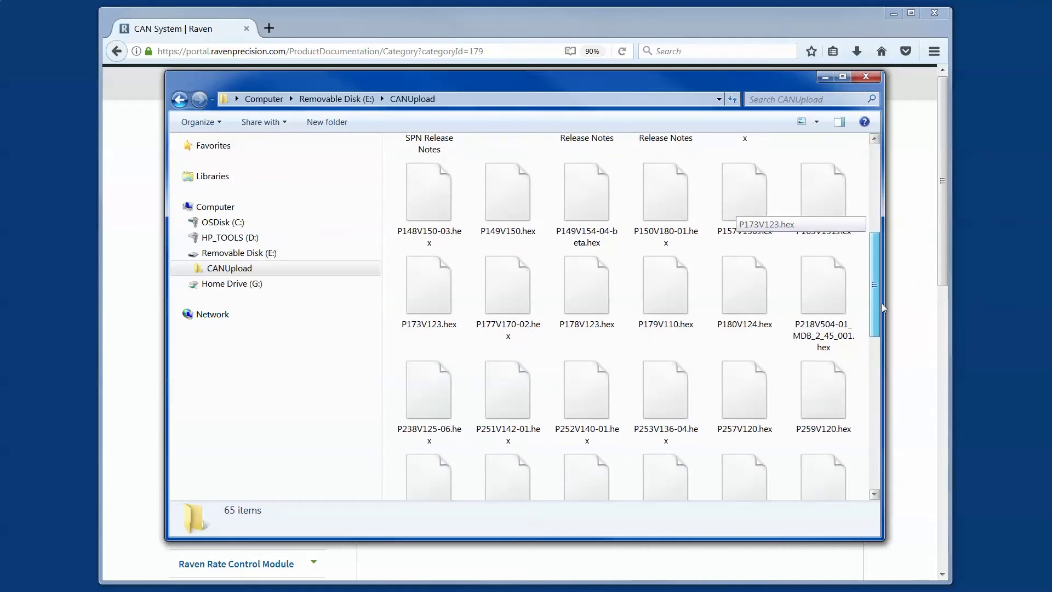